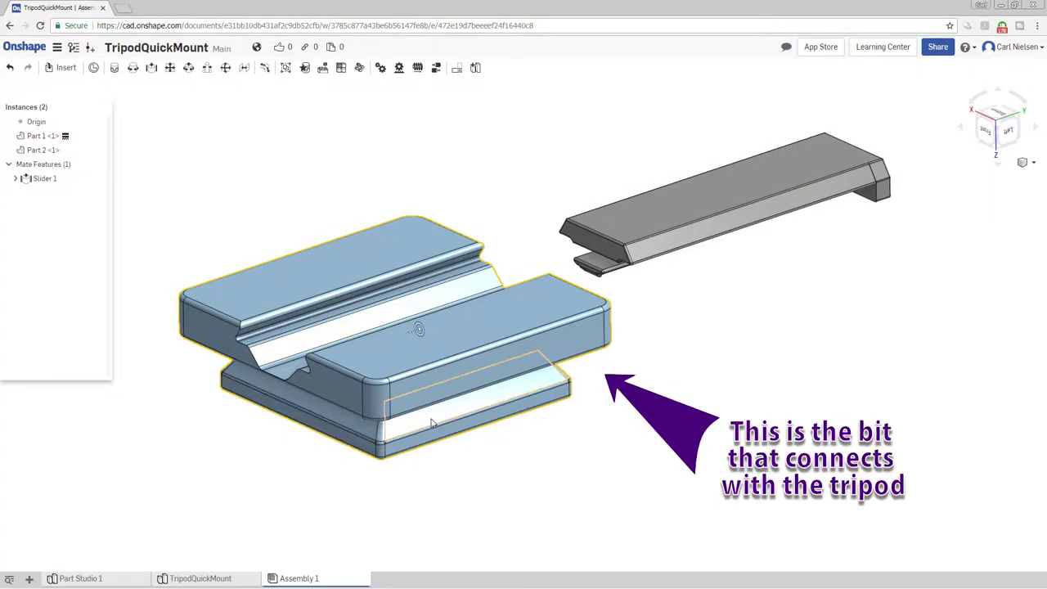
- Slide the grey insert along its slider mate into the groove of the blue tripod plate and check the fit from several angles
{"action": "left_click_drag", "start_coordinate": [738, 207], "coordinate": [415, 314]}
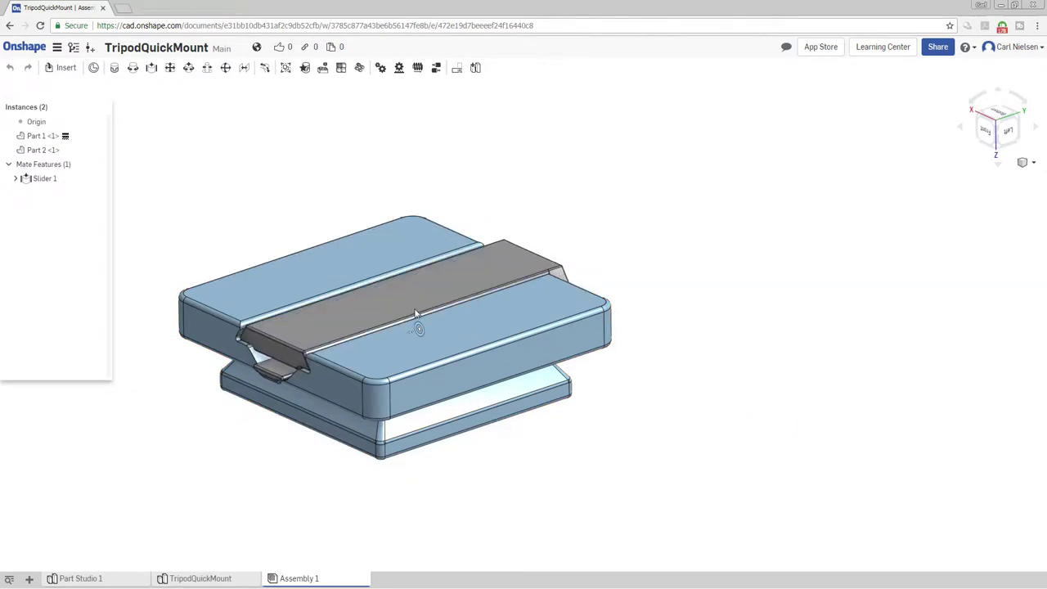
{"action": "right_click_drag", "start_coordinate": [353, 472], "coordinate": [166, 231]}
{"action": "right_click_drag", "start_coordinate": [552, 436], "coordinate": [567, 411]}
{"action": "right_click_drag", "start_coordinate": [640, 414], "coordinate": [497, 332]}
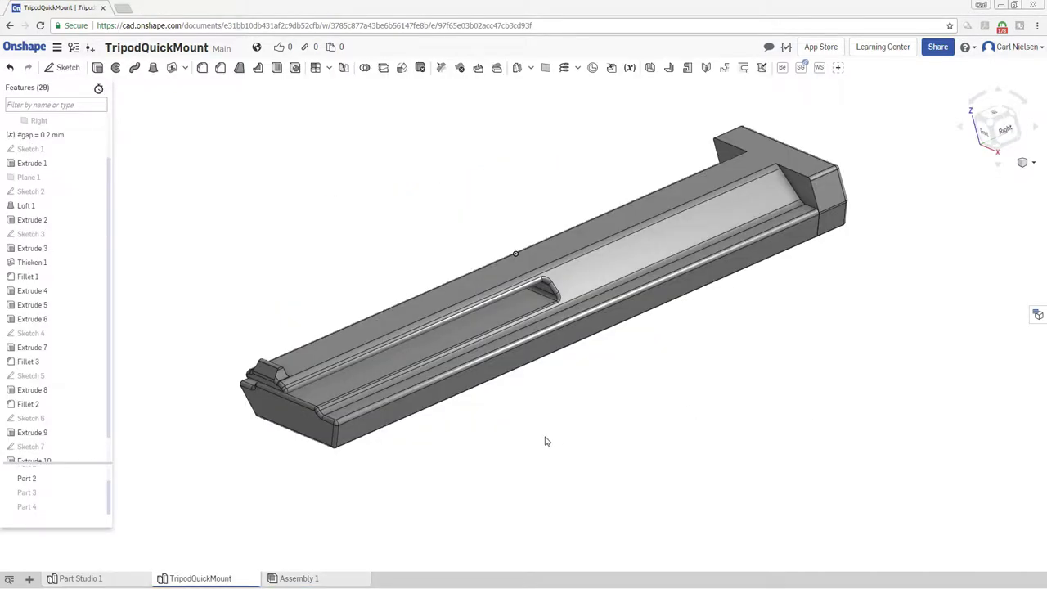
- Examine the insert in the TripodQuickMount studio from several sides, including the end stop, the slotted flexible arm and its hooked tip
{"action": "right_click_drag", "start_coordinate": [546, 442], "coordinate": [312, 314]}
{"action": "right_click_drag", "start_coordinate": [669, 382], "coordinate": [802, 398]}
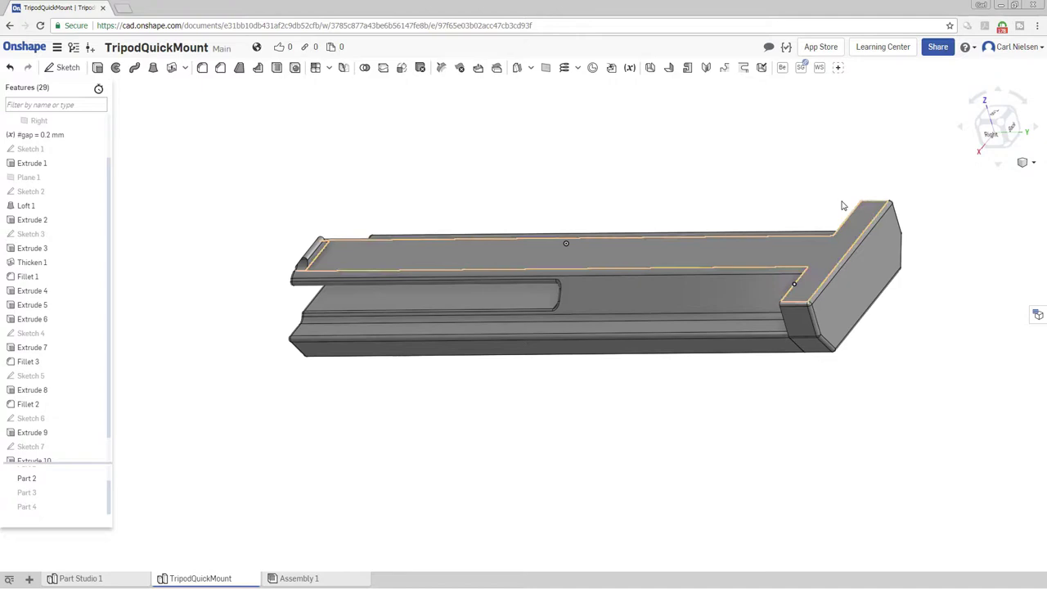
{"action": "right_click_drag", "start_coordinate": [657, 395], "coordinate": [761, 349]}
{"action": "key", "text": "shift+6"}
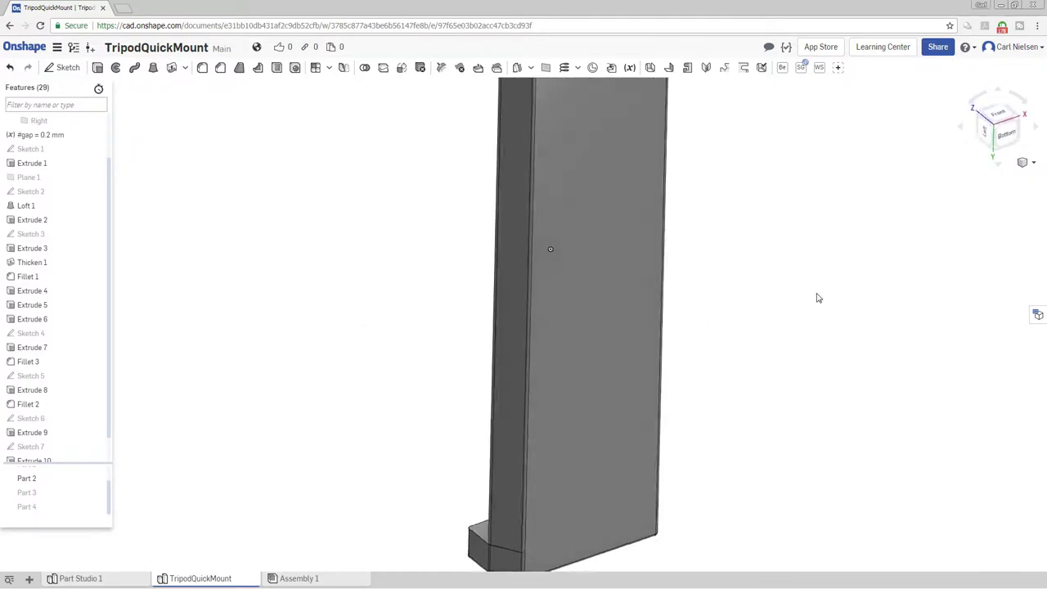
{"action": "scroll", "coordinate": [736, 315], "scroll_direction": "down", "scroll_amount": 3}
{"action": "right_click_drag", "start_coordinate": [504, 408], "coordinate": [588, 406]}
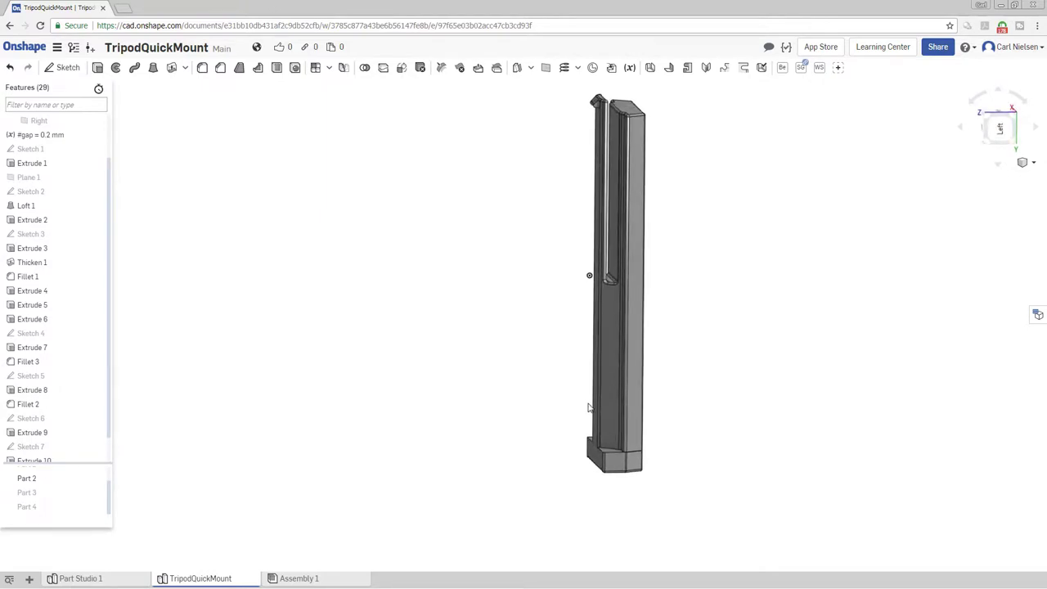
{"action": "middle_click_drag", "start_coordinate": [559, 355], "coordinate": [531, 463]}
{"action": "scroll", "coordinate": [575, 213], "scroll_direction": "up", "scroll_amount": 5}
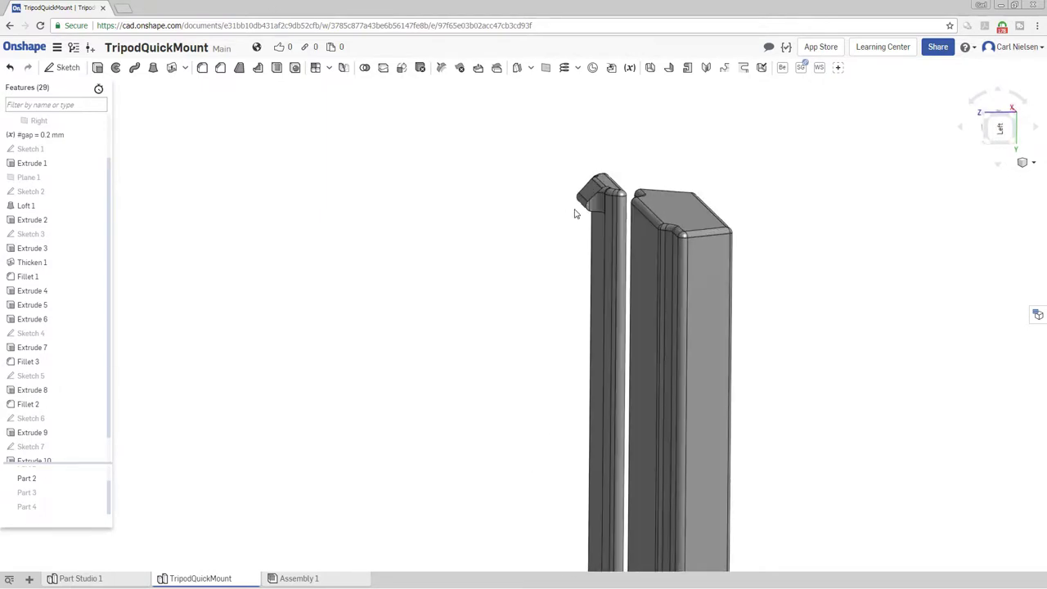
{"action": "scroll", "coordinate": [564, 270], "scroll_direction": "down", "scroll_amount": 5}
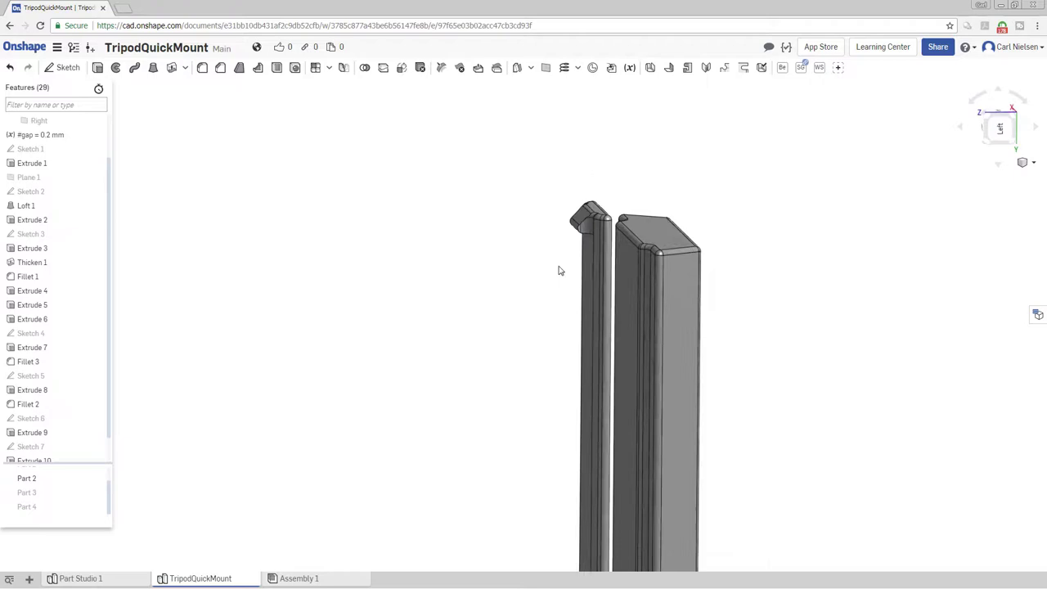
{"action": "middle_click_drag", "start_coordinate": [568, 330], "coordinate": [488, 187]}
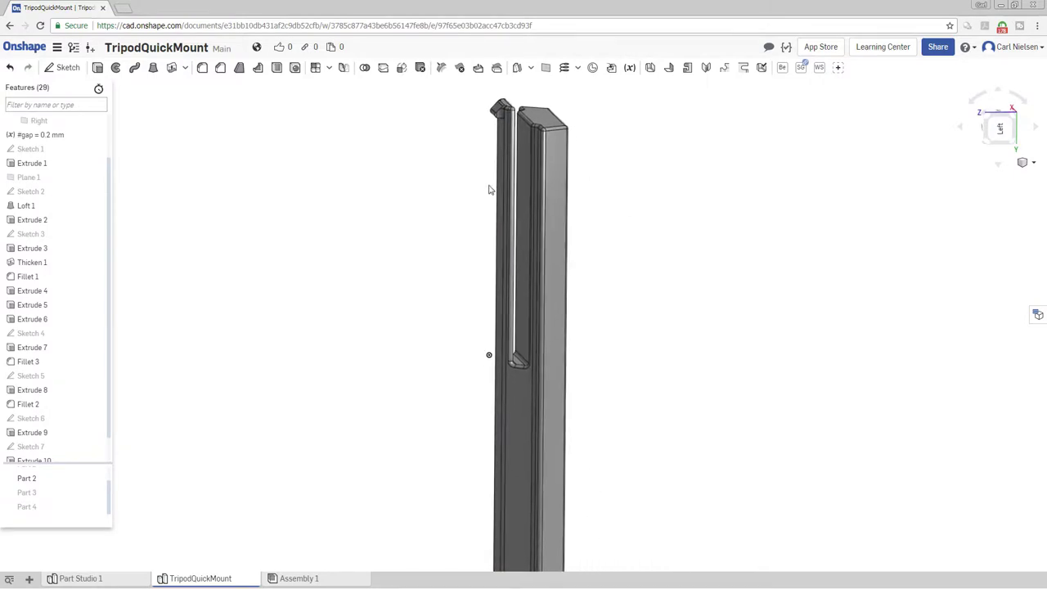
{"action": "scroll", "coordinate": [474, 245], "scroll_direction": "down", "scroll_amount": 2}
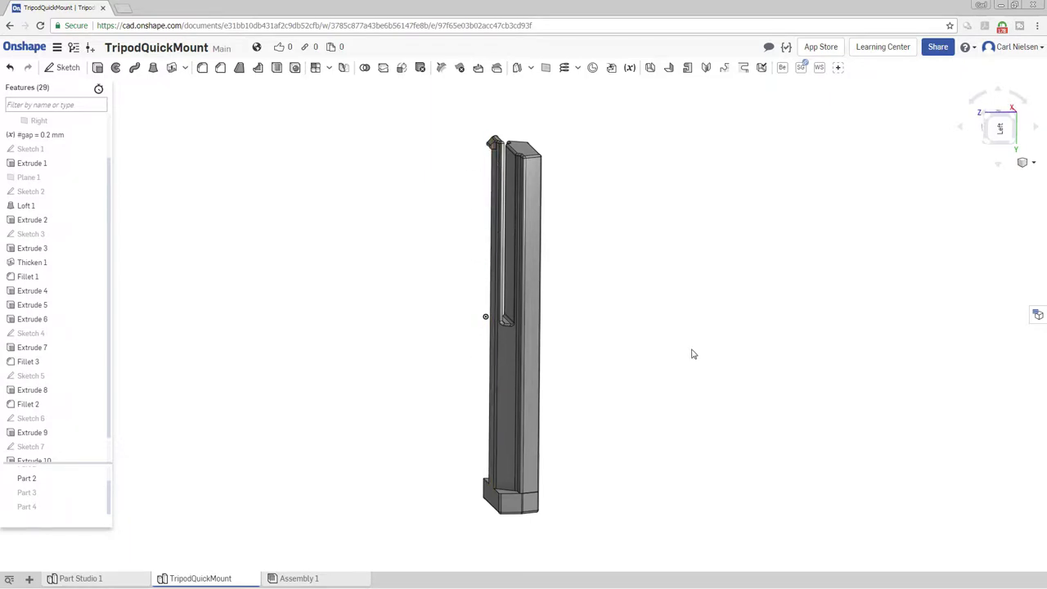
{"action": "right_click_drag", "start_coordinate": [693, 353], "coordinate": [688, 360]}
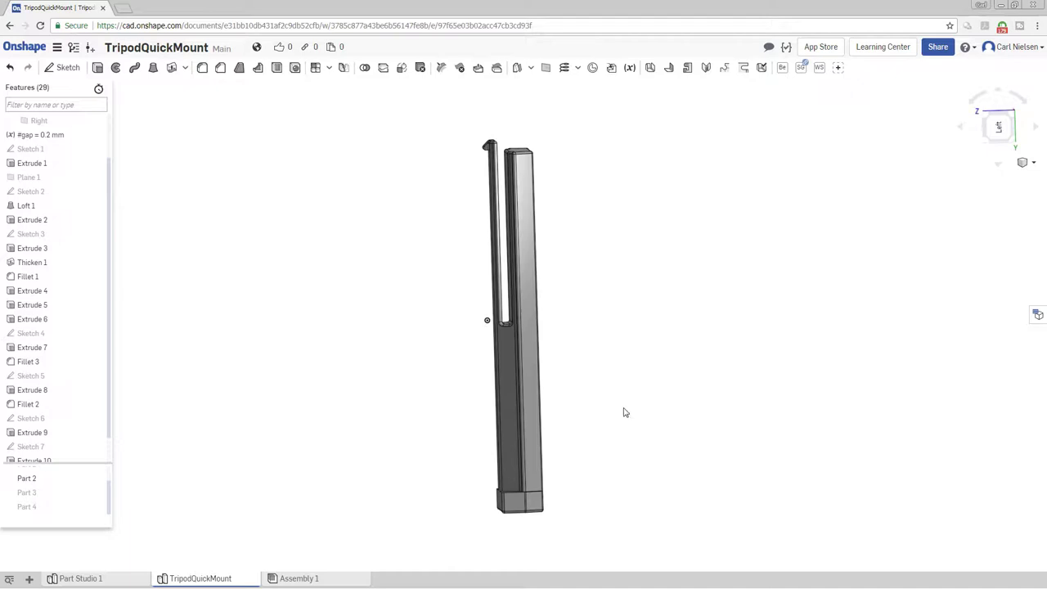
{"action": "right_click_drag", "start_coordinate": [626, 482], "coordinate": [518, 428]}
{"action": "scroll", "coordinate": [429, 440], "scroll_direction": "up", "scroll_amount": 5}
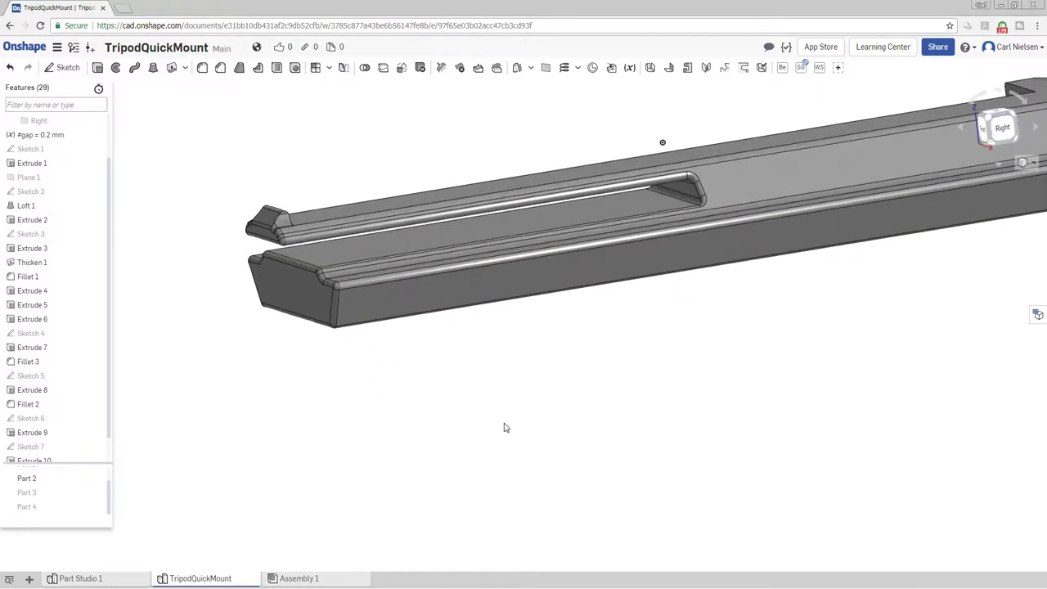
- Show the hidden Part 3 and Part 4 in the right view and inspect their position against the flexible arm
{"action": "key", "text": "shift+4"}
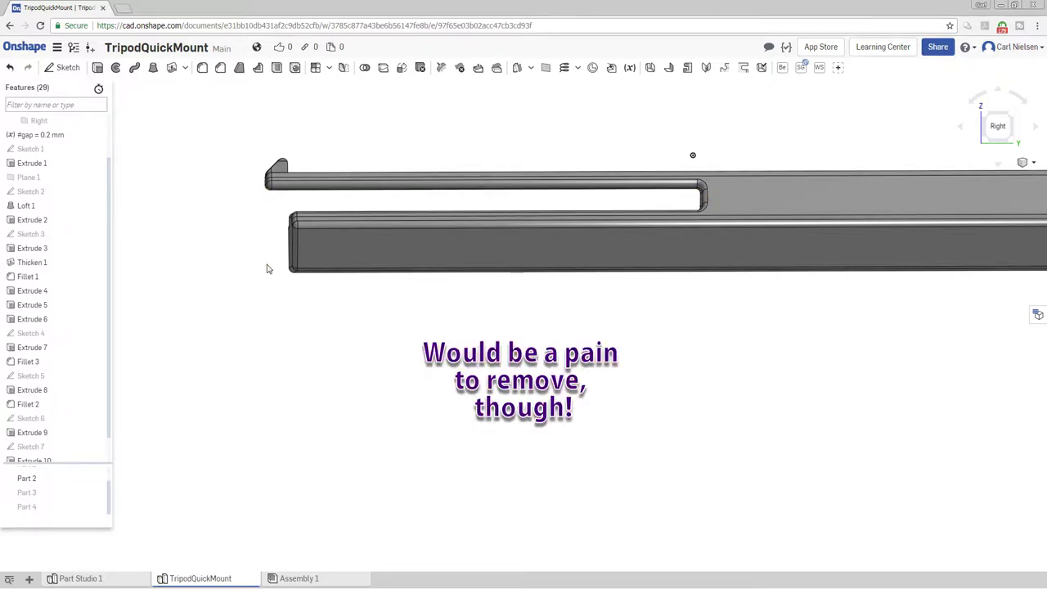
{"action": "left_click", "coordinate": [98, 494]}
{"action": "left_click", "coordinate": [98, 507]}
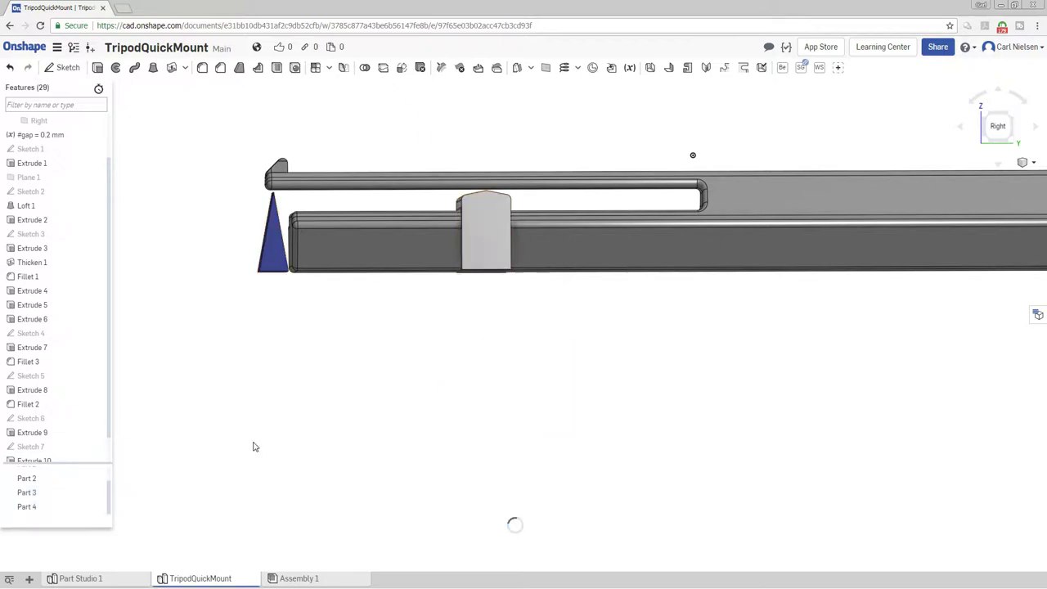
{"action": "right_click_drag", "start_coordinate": [253, 444], "coordinate": [239, 416]}
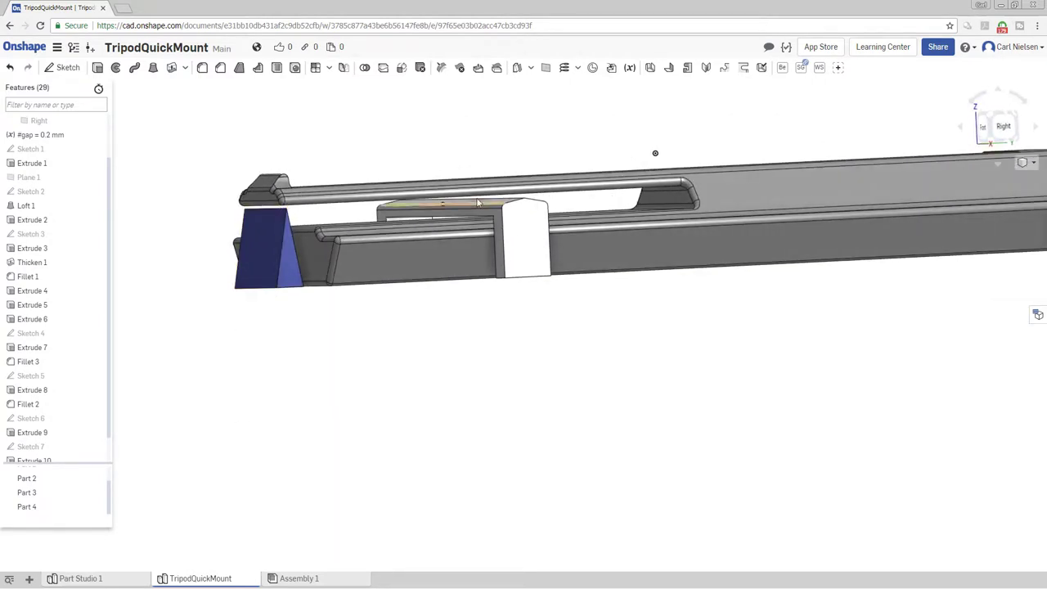
{"action": "right_click_drag", "start_coordinate": [689, 343], "coordinate": [676, 369]}
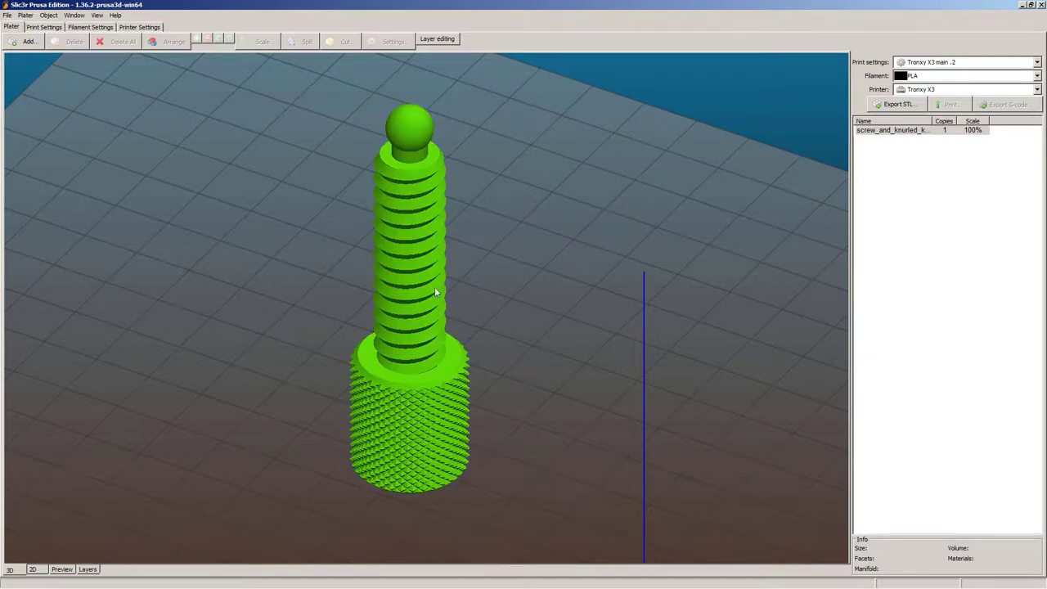
- In Slic3r, rotate the screw and knurled knob model 90° around the X axis to lay it flat on the bed
{"action": "right_click", "coordinate": [427, 323]}
{"action": "mouse_move", "coordinate": [458, 388]}
{"action": "left_click", "coordinate": [398, 390]}
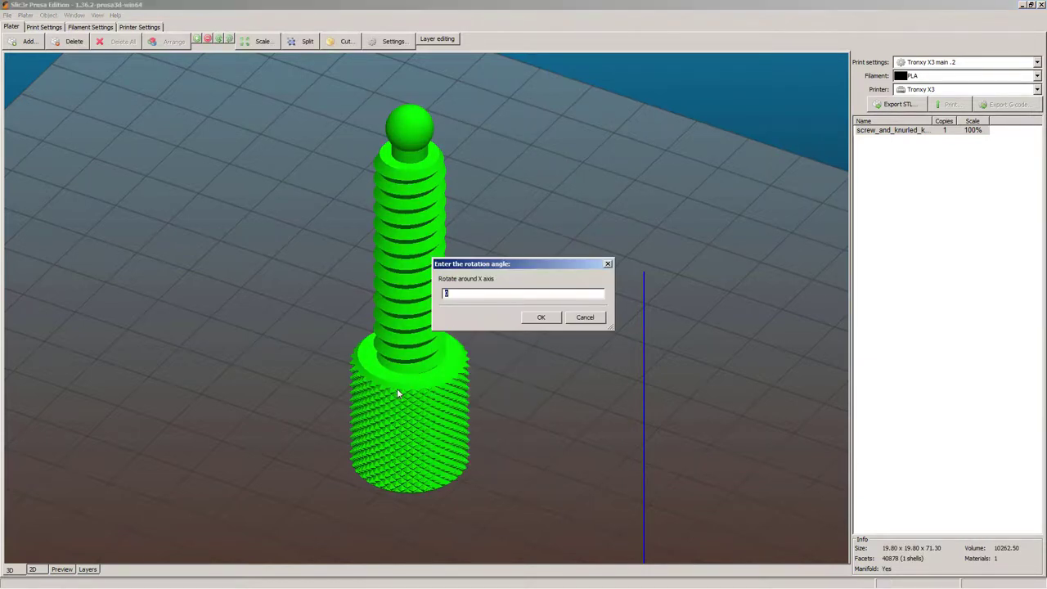
{"action": "type", "text": "90"}
{"action": "key", "text": "Return"}
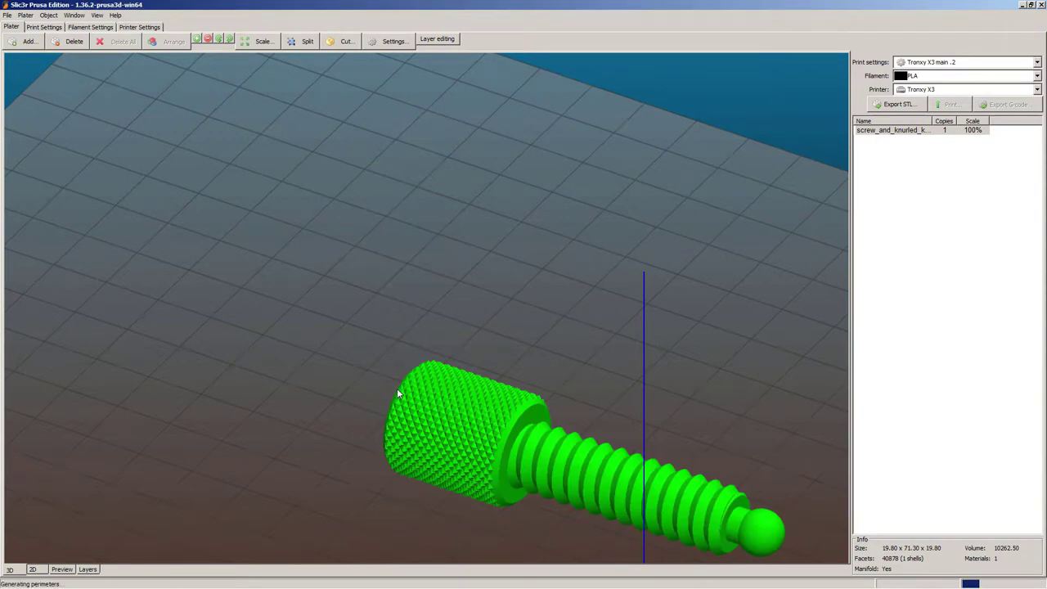
{"action": "right_click_drag", "start_coordinate": [396, 333], "coordinate": [354, 290]}
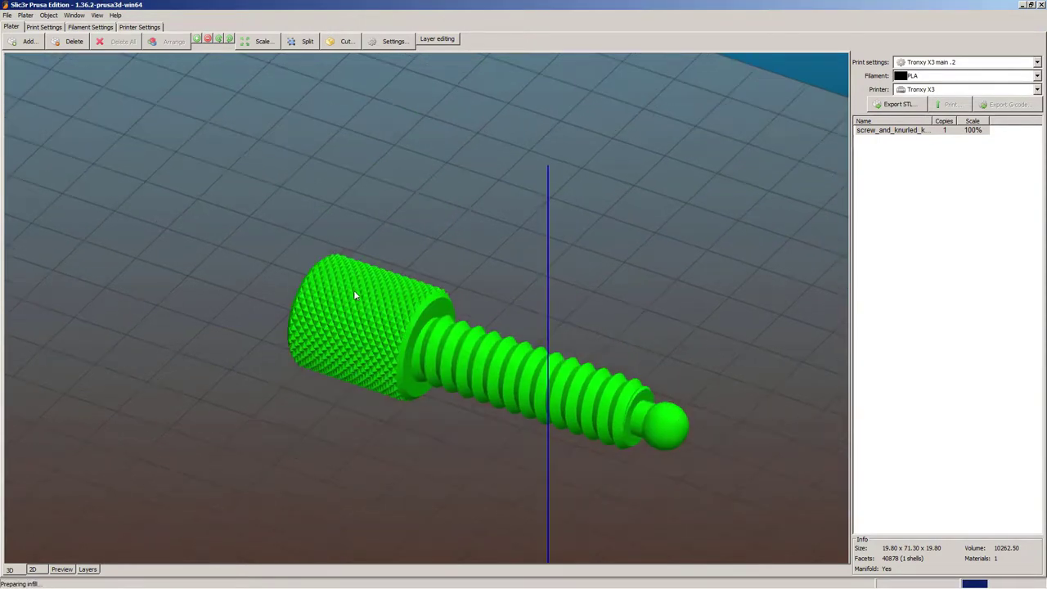
{"action": "left_click", "coordinate": [409, 455]}
{"action": "left_click_drag", "start_coordinate": [414, 444], "coordinate": [411, 410]}
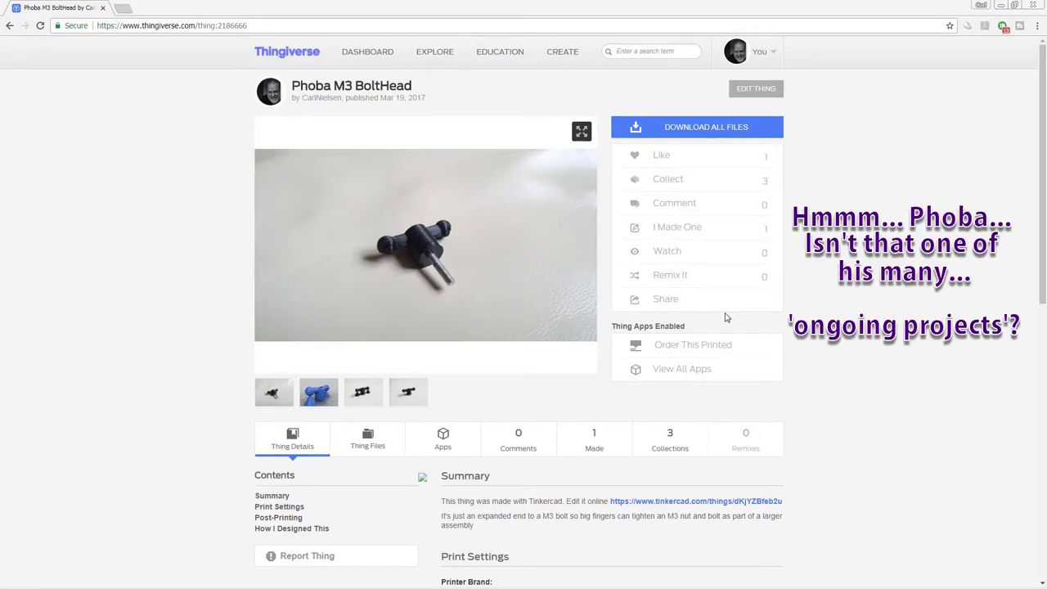
- On Thingiverse, view the Phoba M3 BoltHead pictures one by one in the enlarged gallery and close it
{"action": "left_click", "coordinate": [581, 133]}
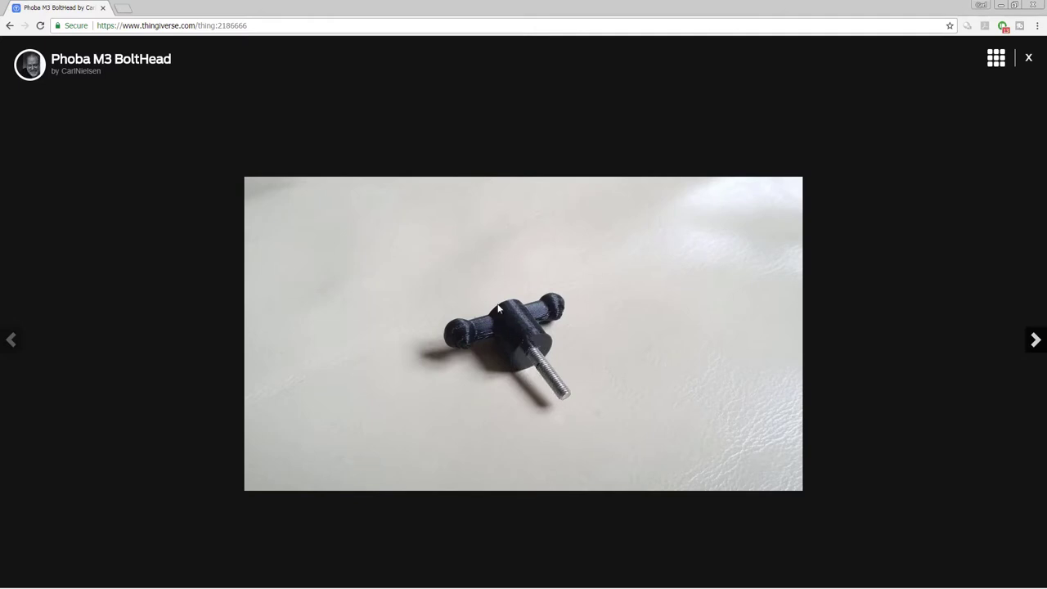
{"action": "left_click", "coordinate": [1035, 344]}
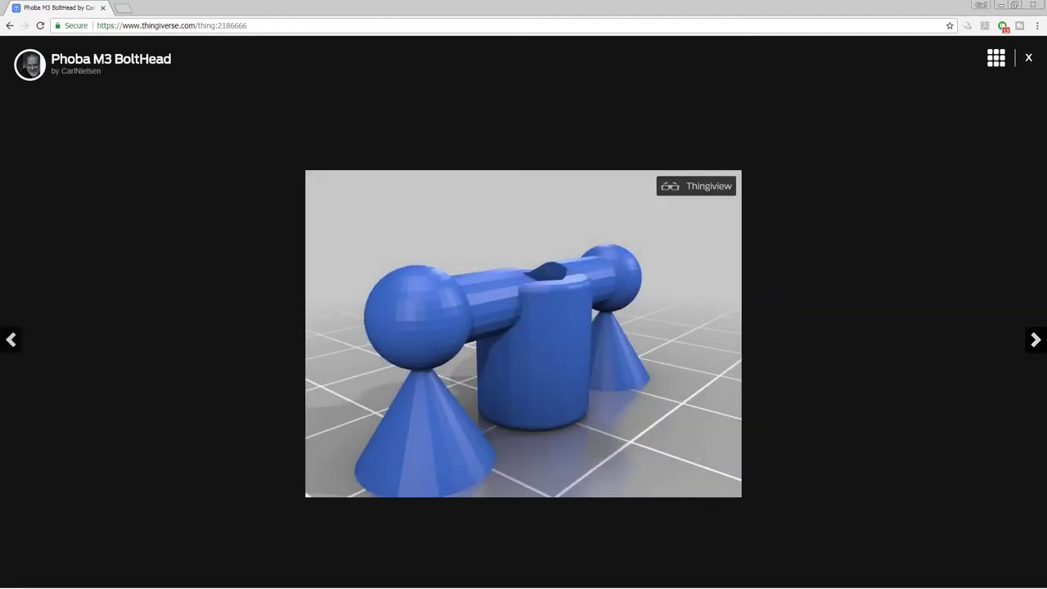
{"action": "left_click", "coordinate": [1035, 341]}
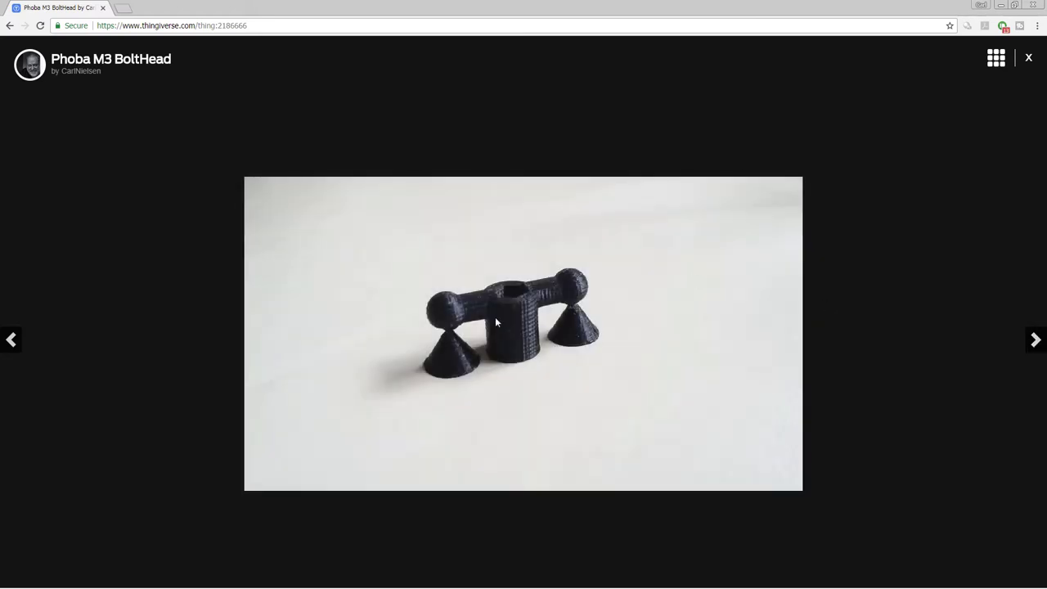
{"action": "left_click", "coordinate": [1035, 341]}
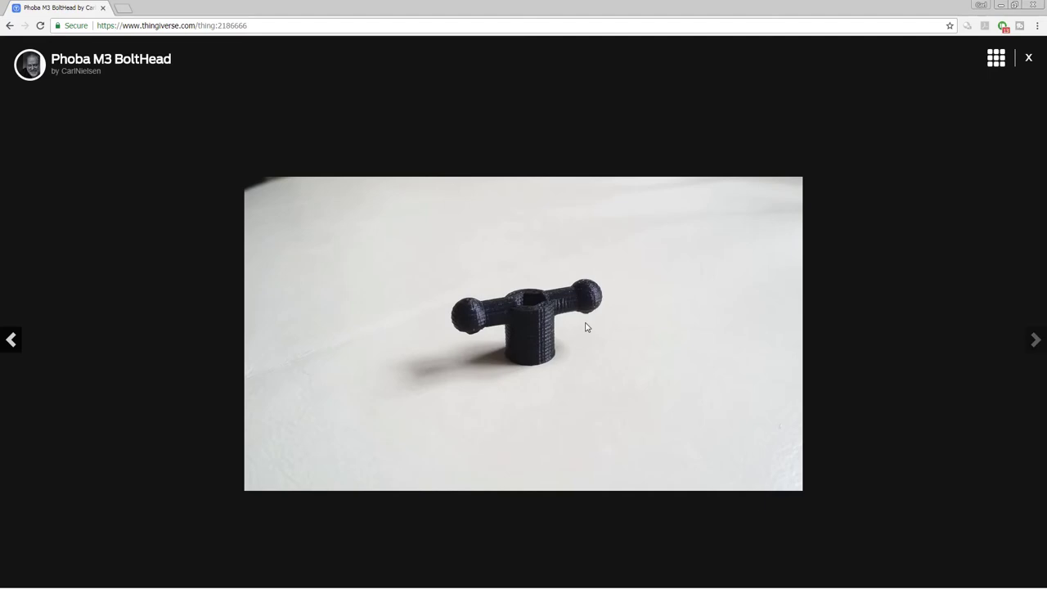
{"action": "left_click", "coordinate": [959, 369]}
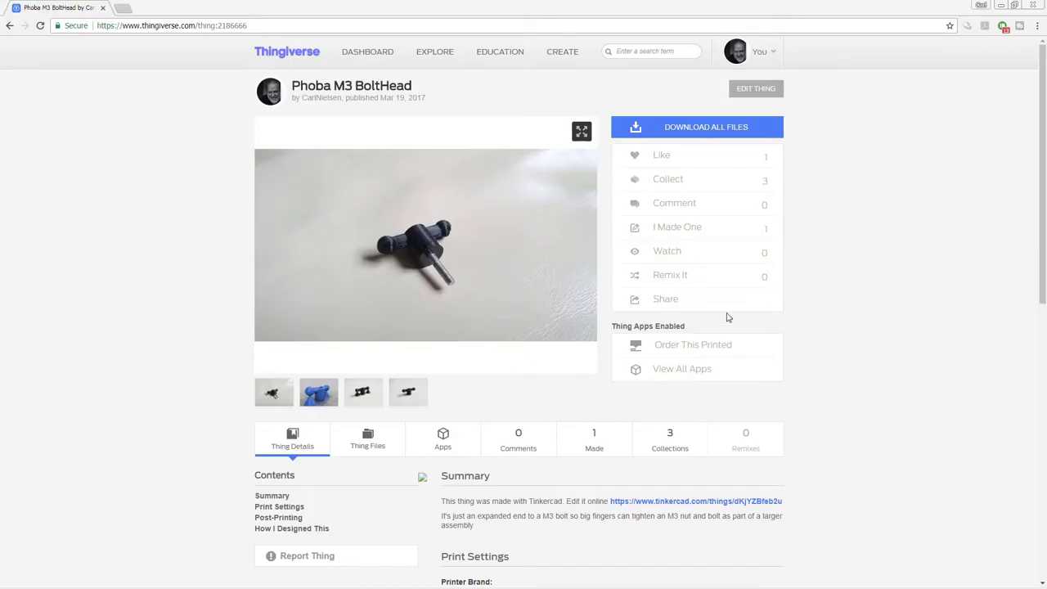